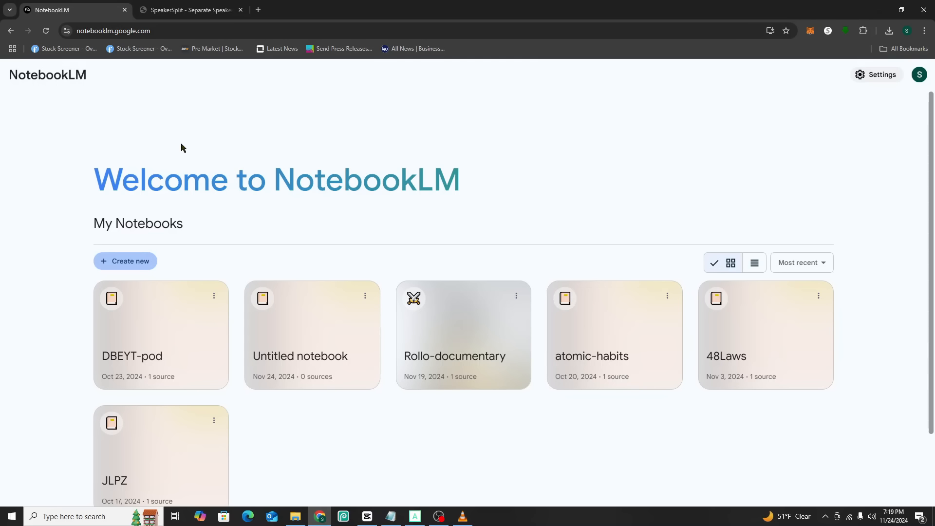
Open the DBEYT-pod notebook's guide and listen to a short part of its Audio Overview, pausing it again.
left_click(188, 360)
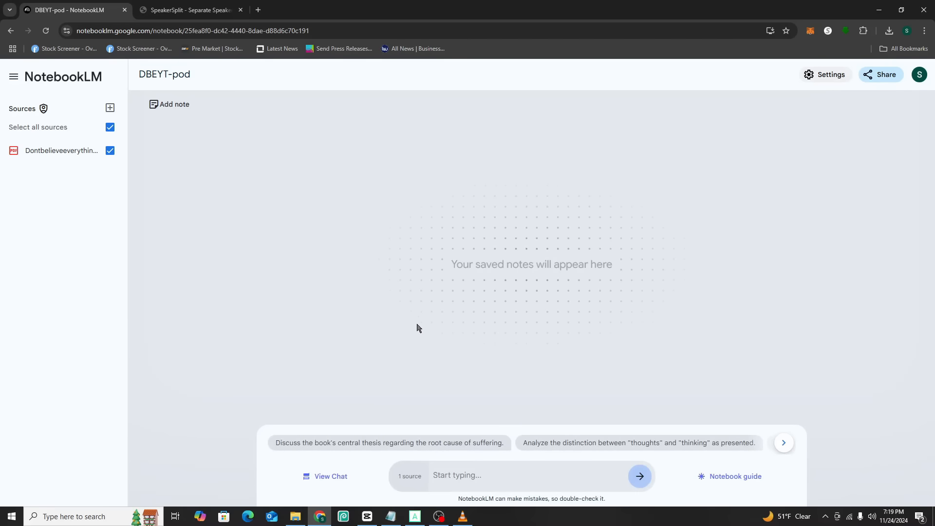
left_click(749, 477)
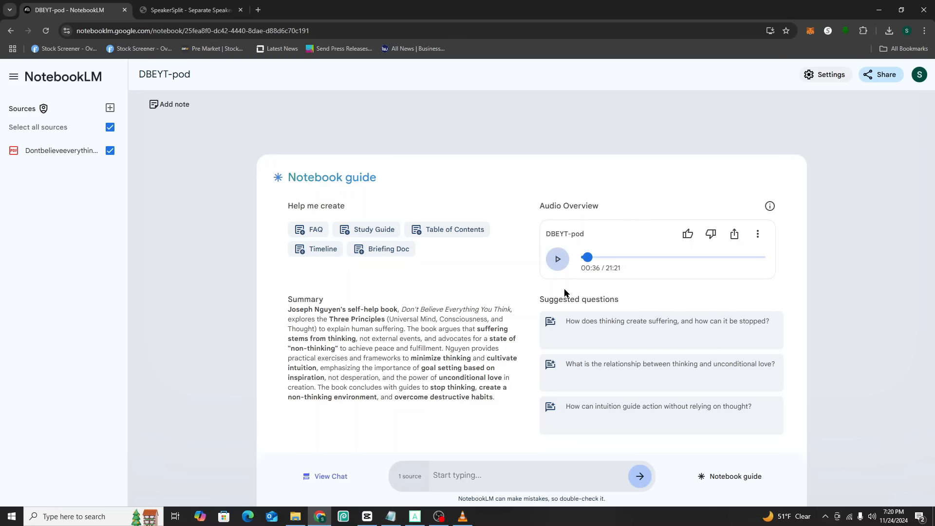
left_click(558, 260)
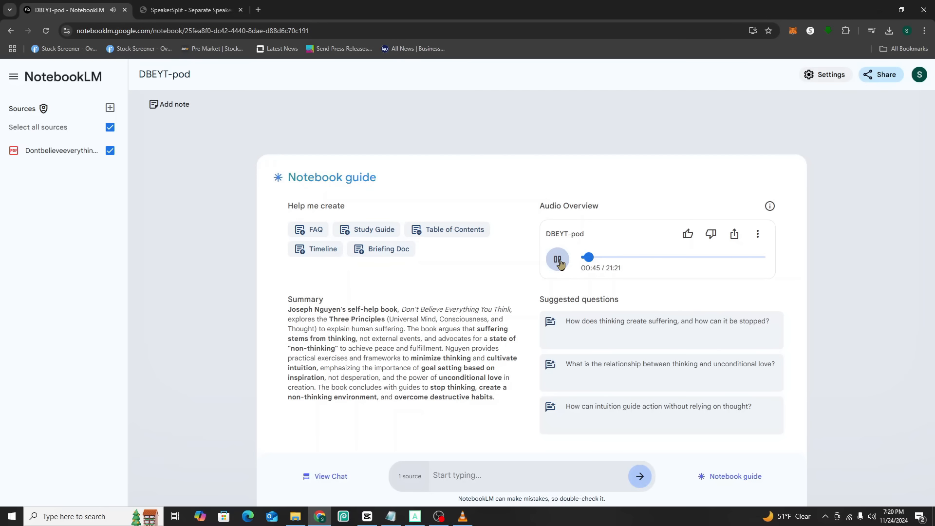
left_click(558, 260)
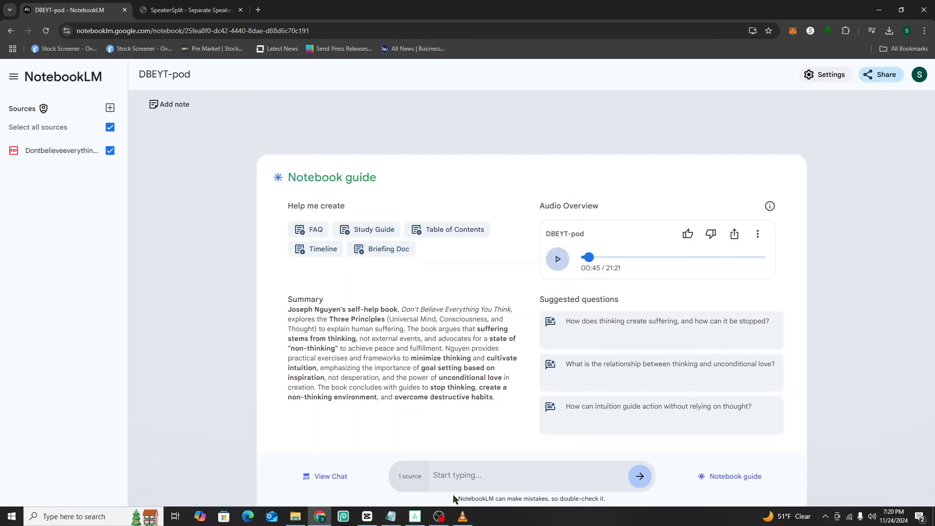
Switch to VLC media player to view the Atomic-Habits-Pod-raw.mp4 podcast video, and minimize it.
left_click(440, 517)
left_click(440, 516)
left_click(301, 523)
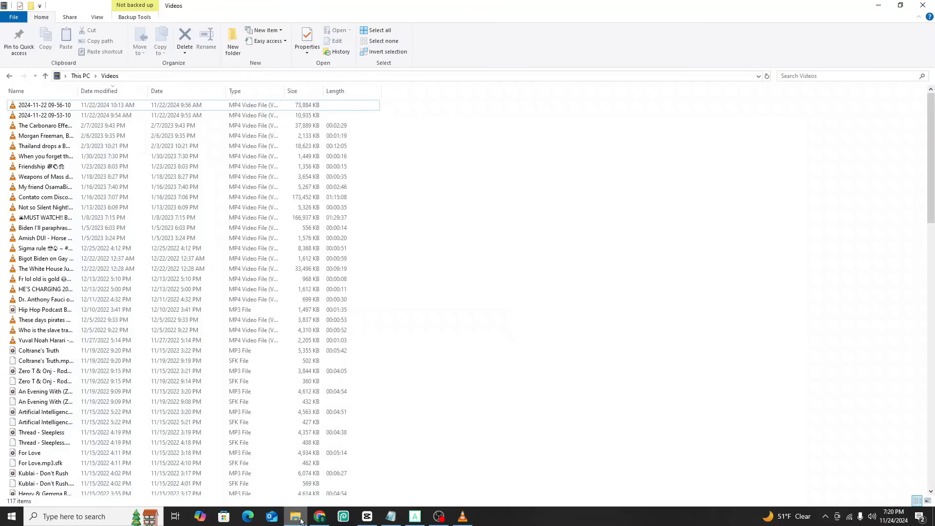
left_click(301, 522)
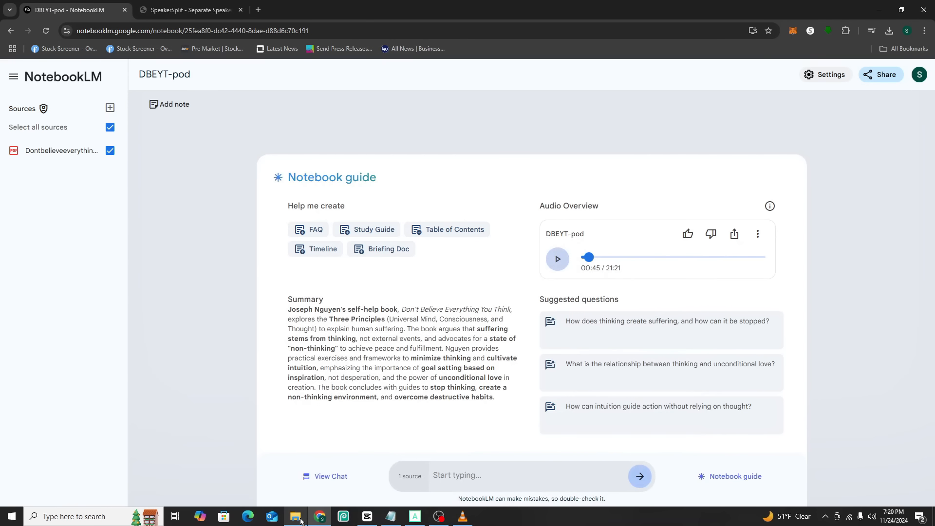
left_click(469, 520)
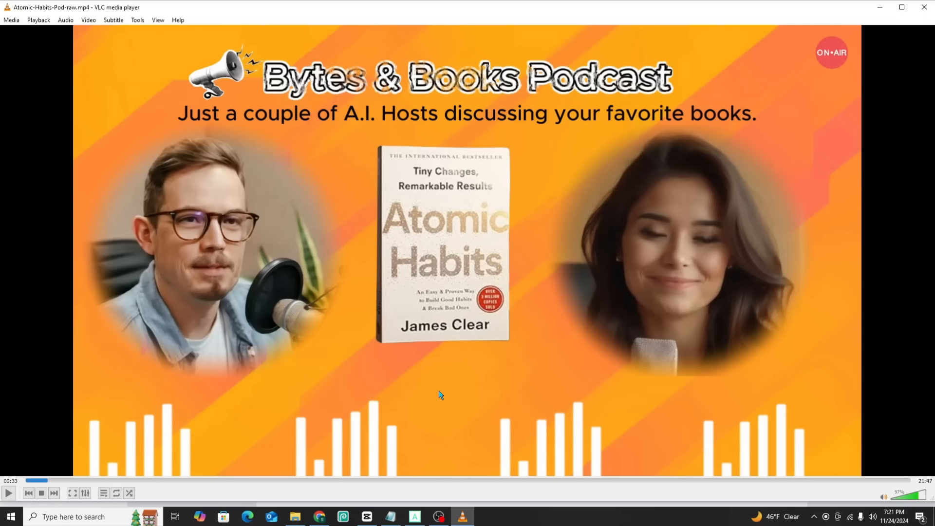
left_click(878, 9)
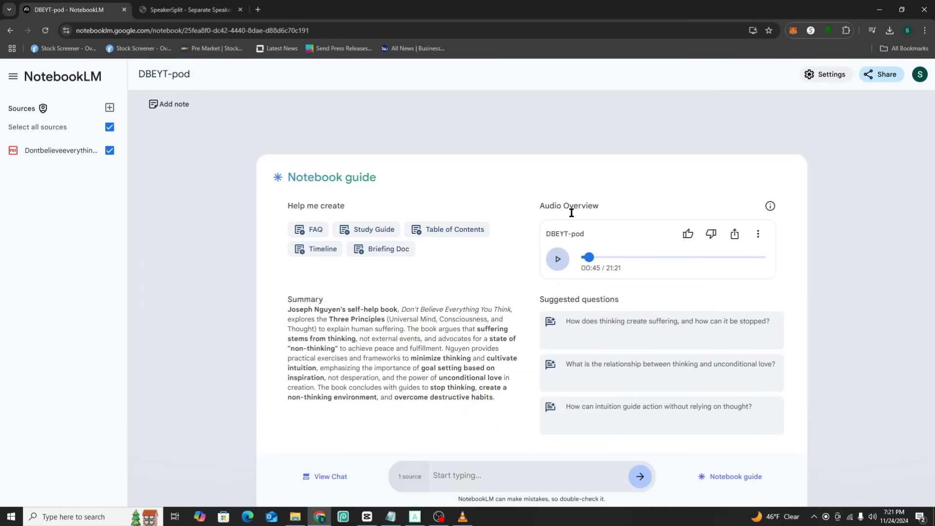
Switch to ACID Music Studio and extend the loop region to the end of the DBEYT-pod audio.
left_click(415, 516)
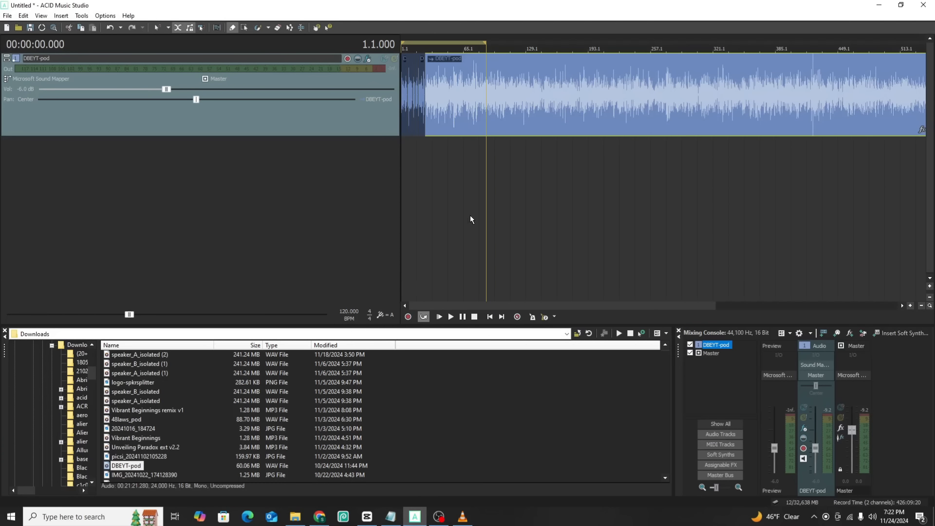
scroll(462, 192, "up", 3)
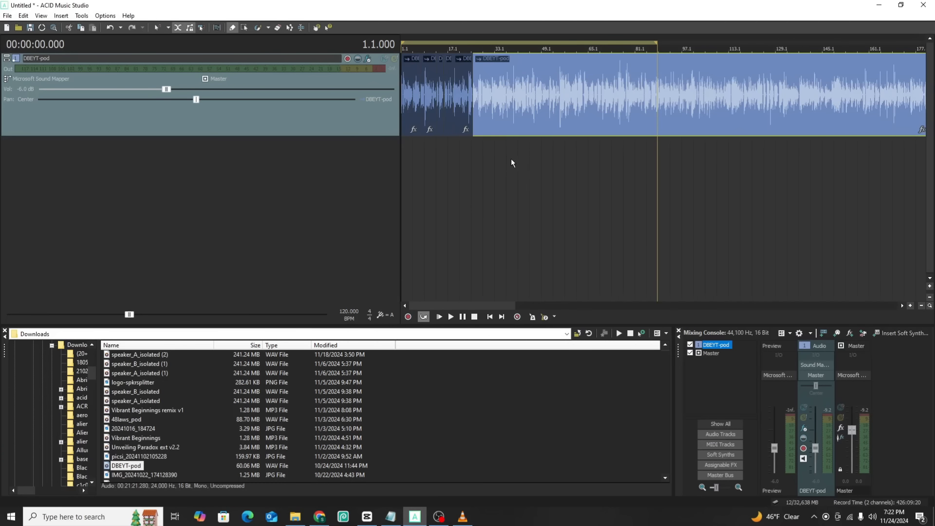
scroll(509, 157, "up", 2)
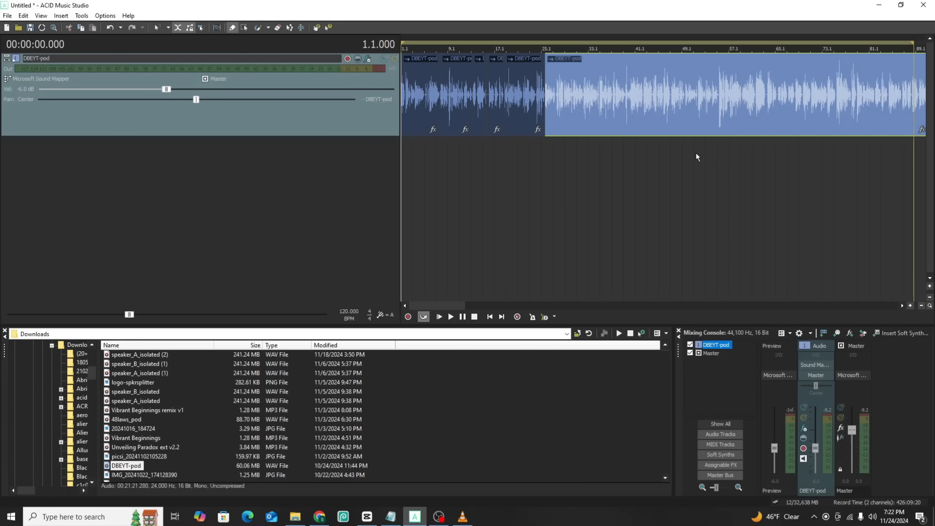
scroll(624, 207, "down", 5)
scroll(622, 208, "down", 1)
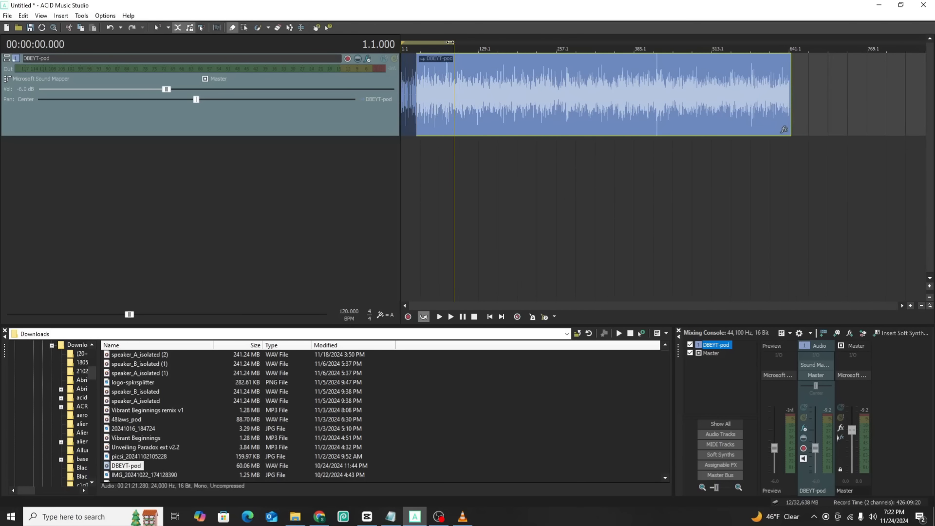
left_click_drag(454, 43, 788, 45)
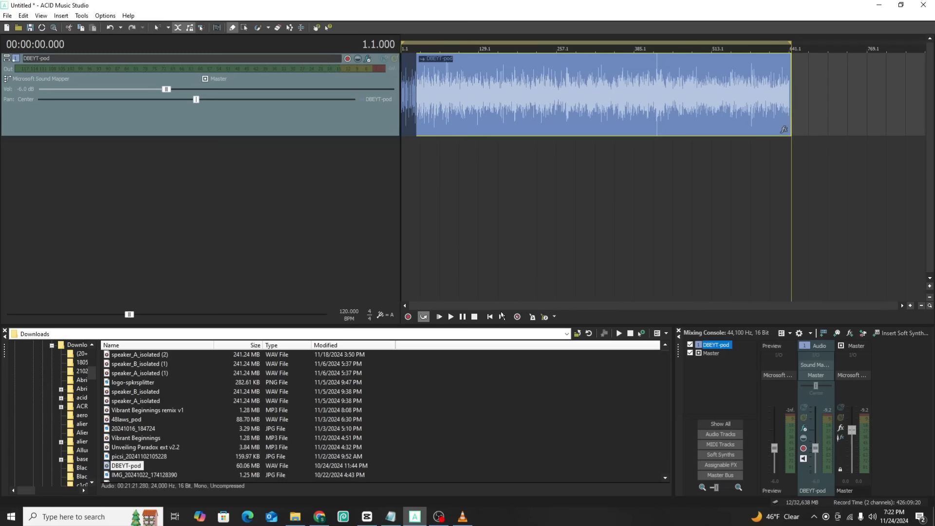
Move the second and fourth DBEYT-pod clips straight down onto a new track and increase that track's height.
scroll(473, 202, "up", 10)
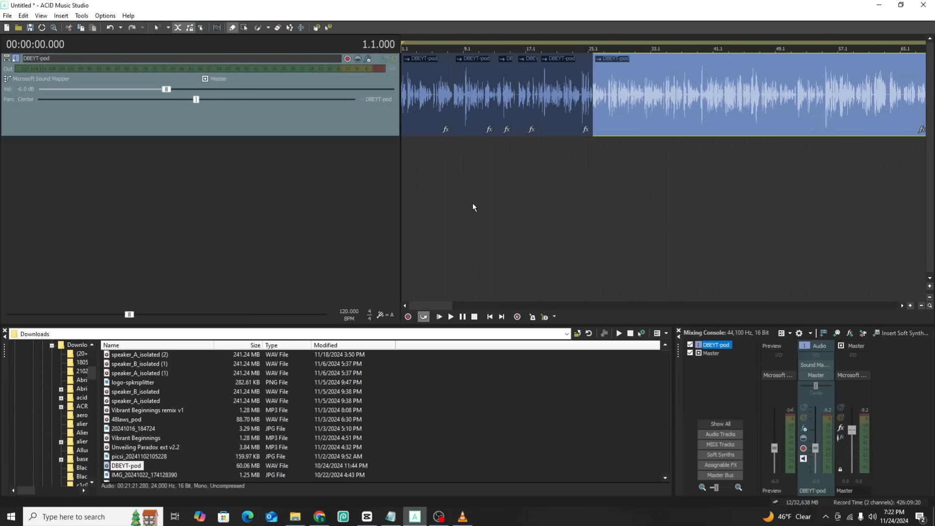
scroll(485, 208, "down", 4)
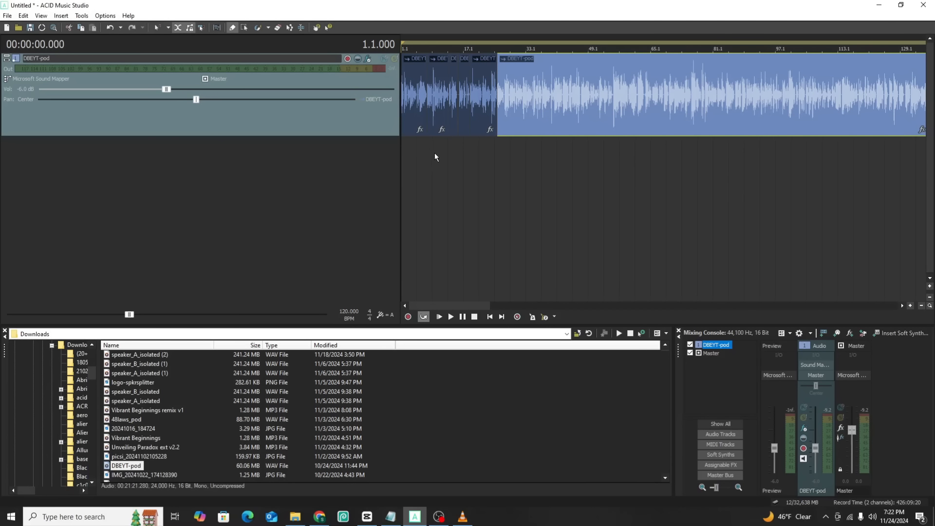
scroll(435, 153, "up", 3)
left_click(422, 114)
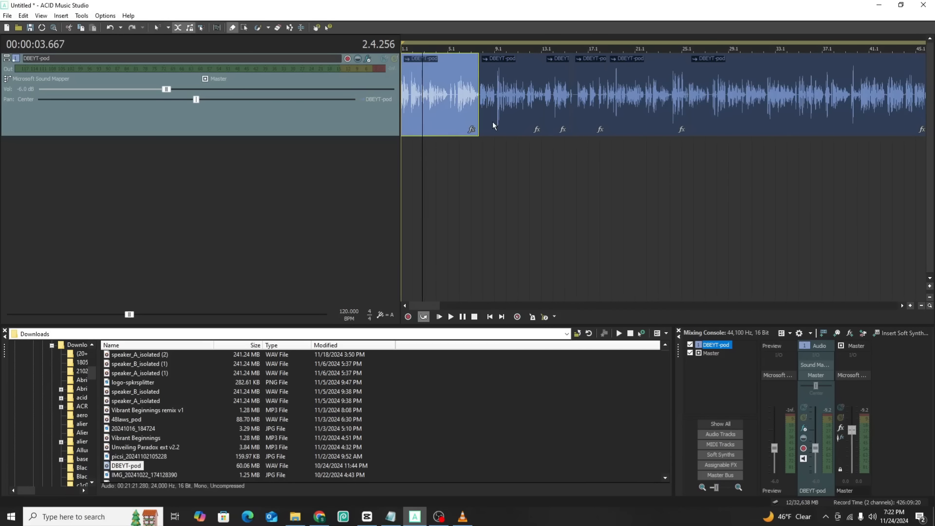
left_click_drag(492, 122, 492, 151)
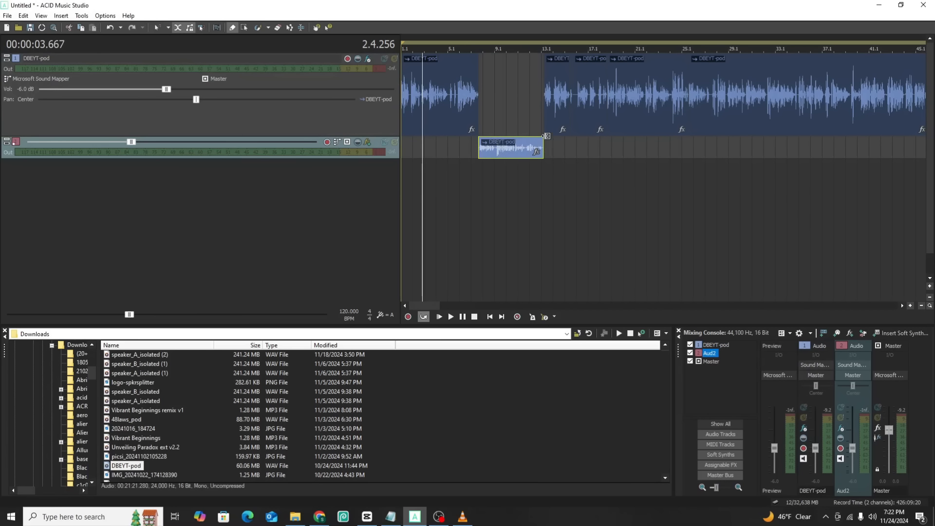
left_click(557, 128)
left_click_drag(582, 124, 581, 147)
left_click(627, 113)
left_click(708, 121)
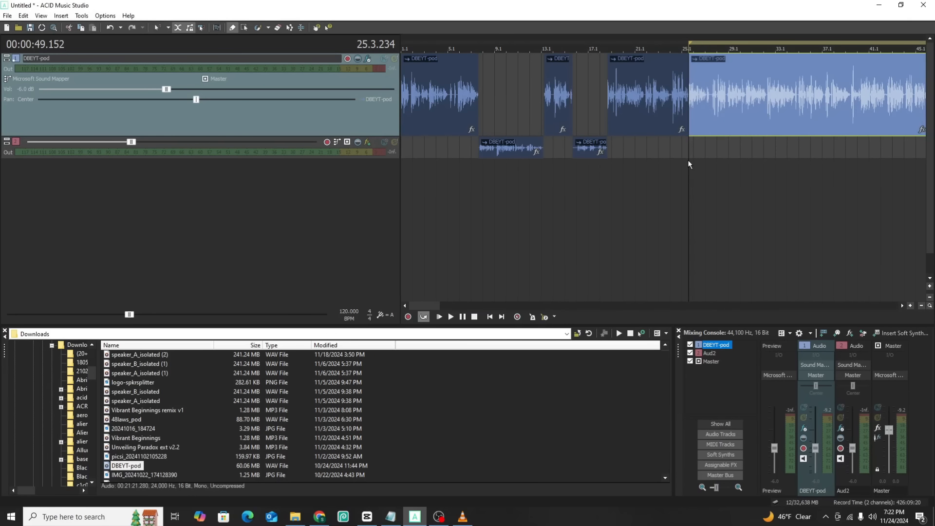
left_click_drag(188, 158, 189, 248)
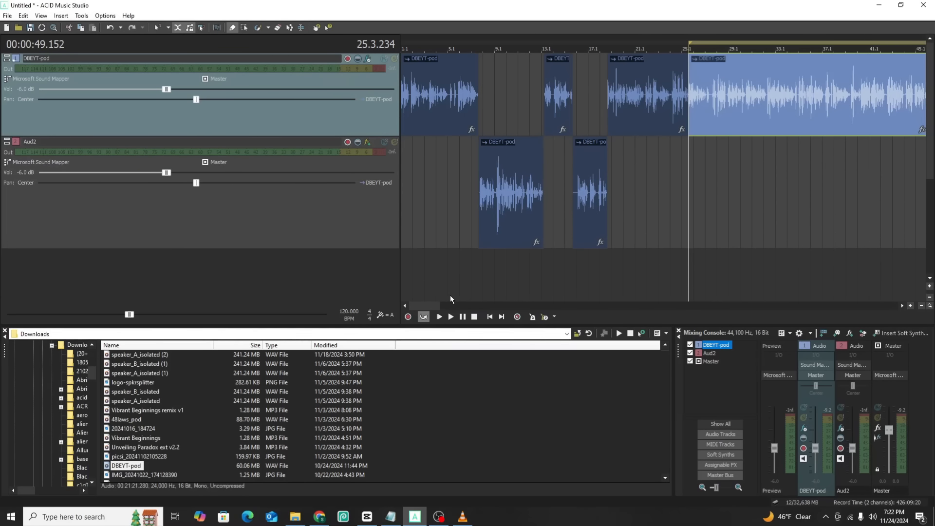
Return the playhead to the project start and extend the loop region's beginning back to the start of the timeline.
scroll(568, 212, "down", 3)
scroll(567, 213, "up", 1)
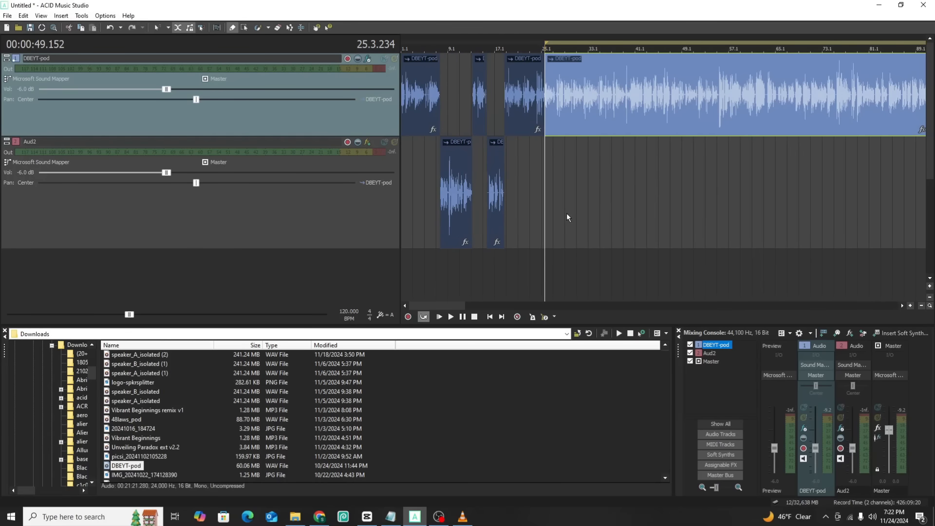
left_click(490, 317)
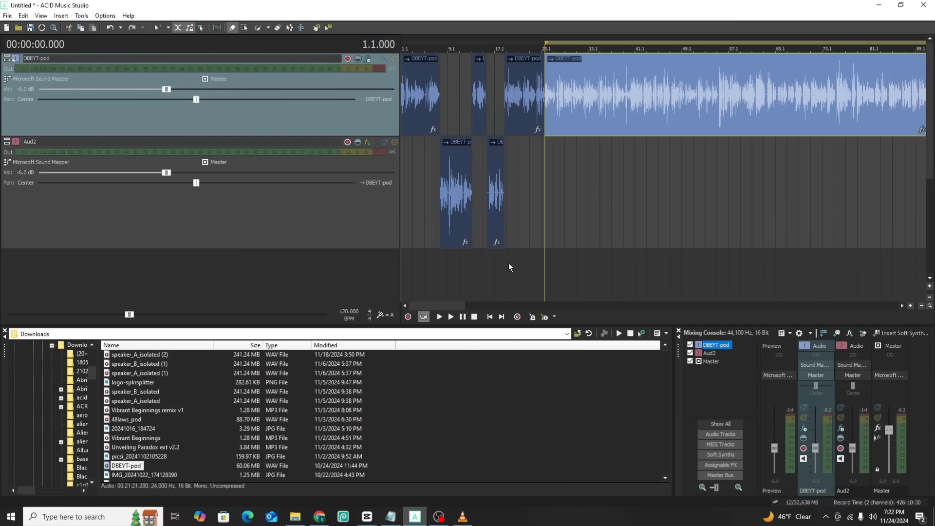
left_click_drag(545, 43, 365, 44)
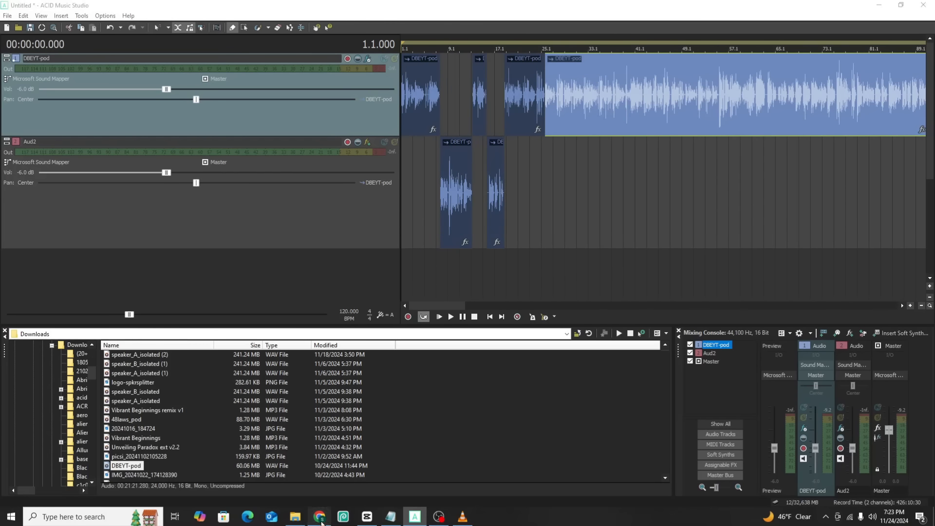
Switch to Chrome and bring up the SpeakerSplit page.
left_click(320, 516)
left_click(188, 10)
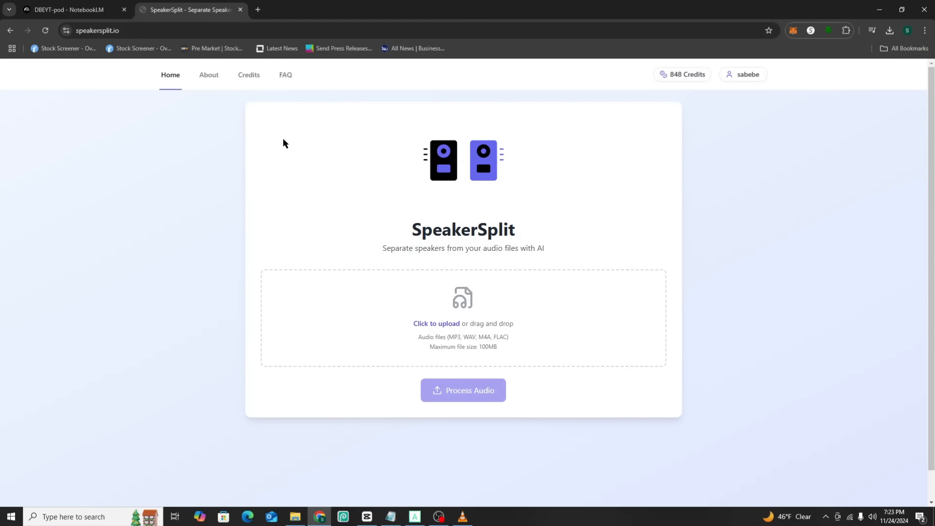
left_click(415, 516)
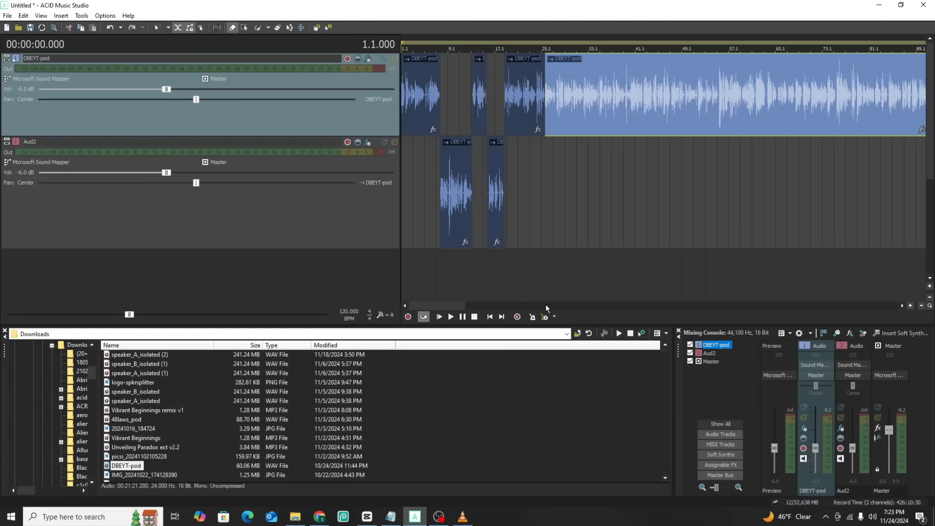
left_click(417, 518)
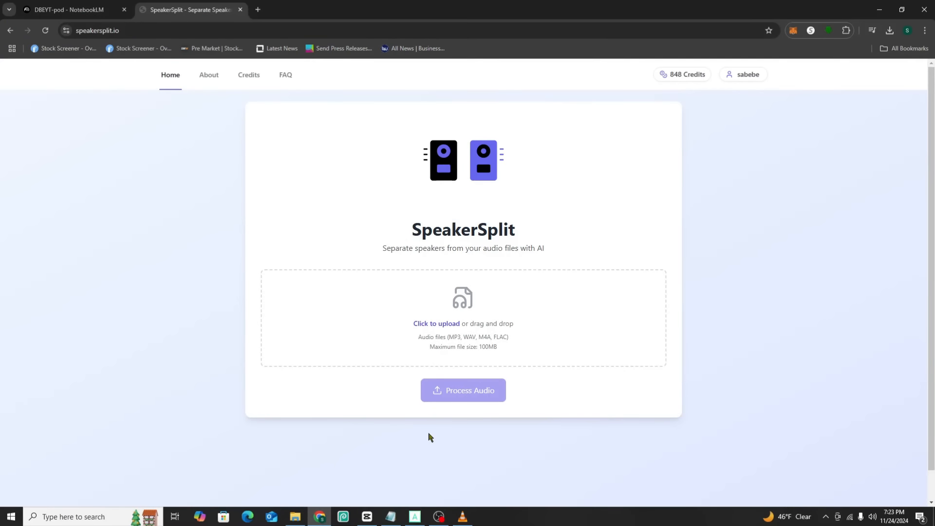
left_click(415, 517)
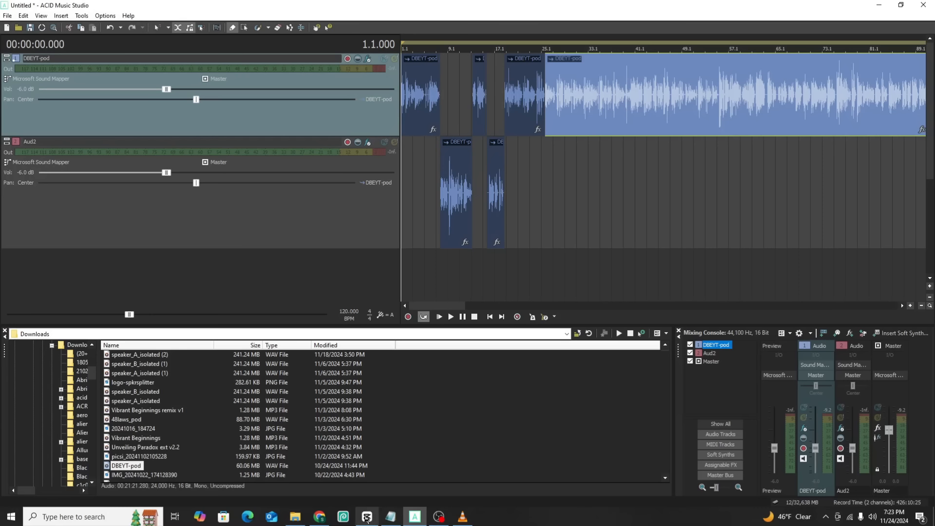
left_click(319, 517)
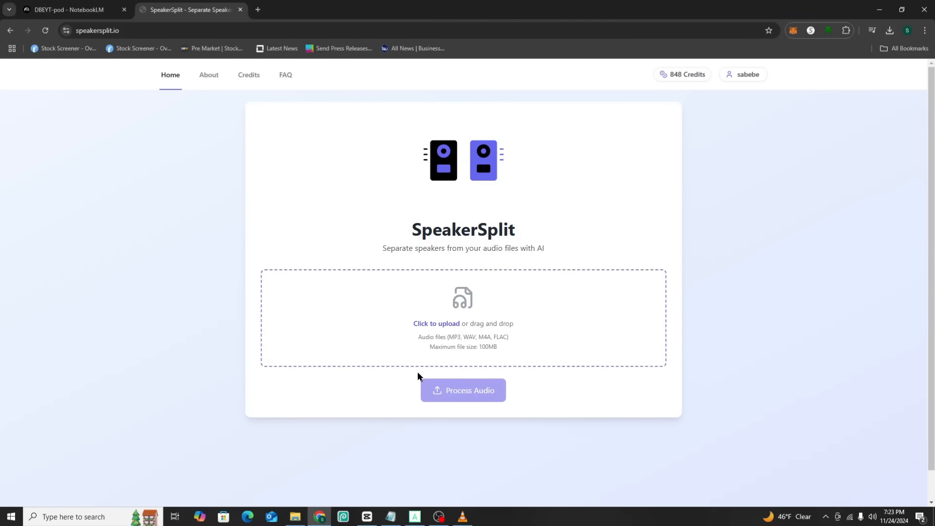
Upload the 48laws-lofi audio file from the Desktop to SpeakerSplit and start processing it.
left_click(426, 327)
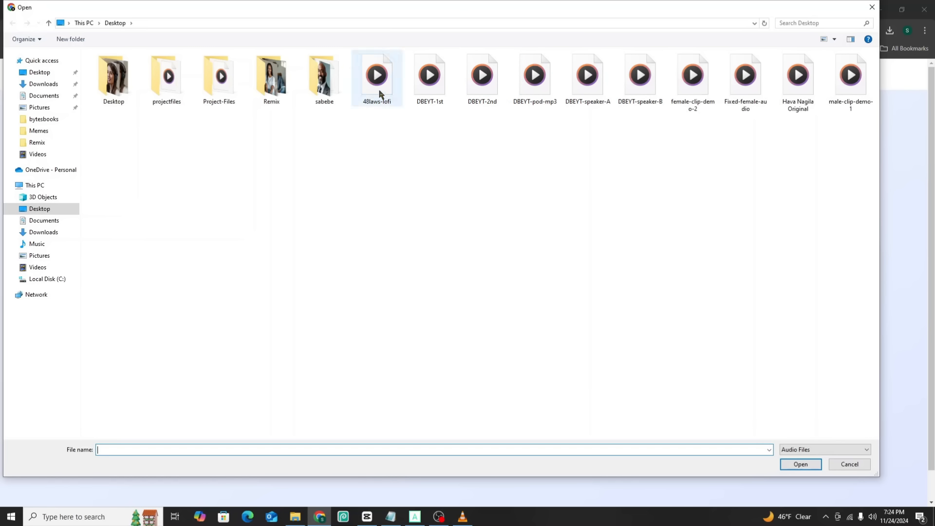
left_click(379, 94)
left_click(799, 464)
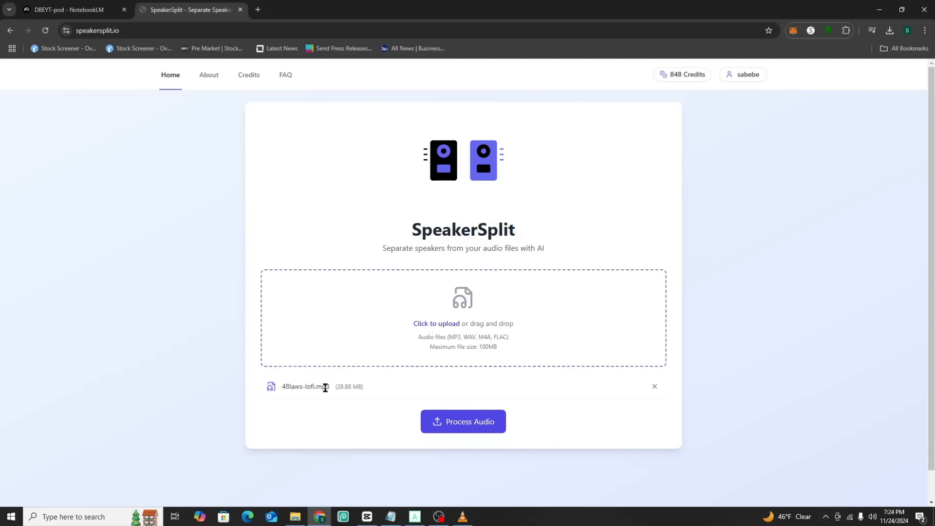
left_click(480, 432)
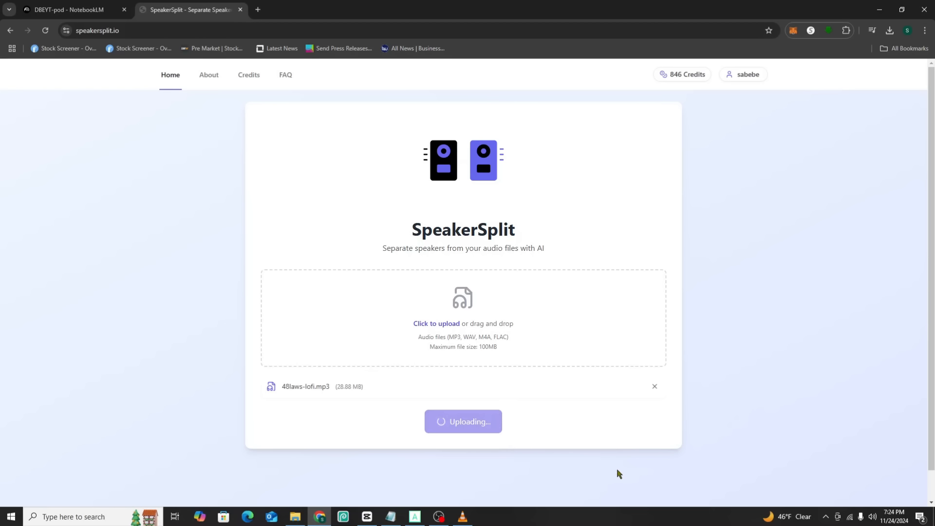